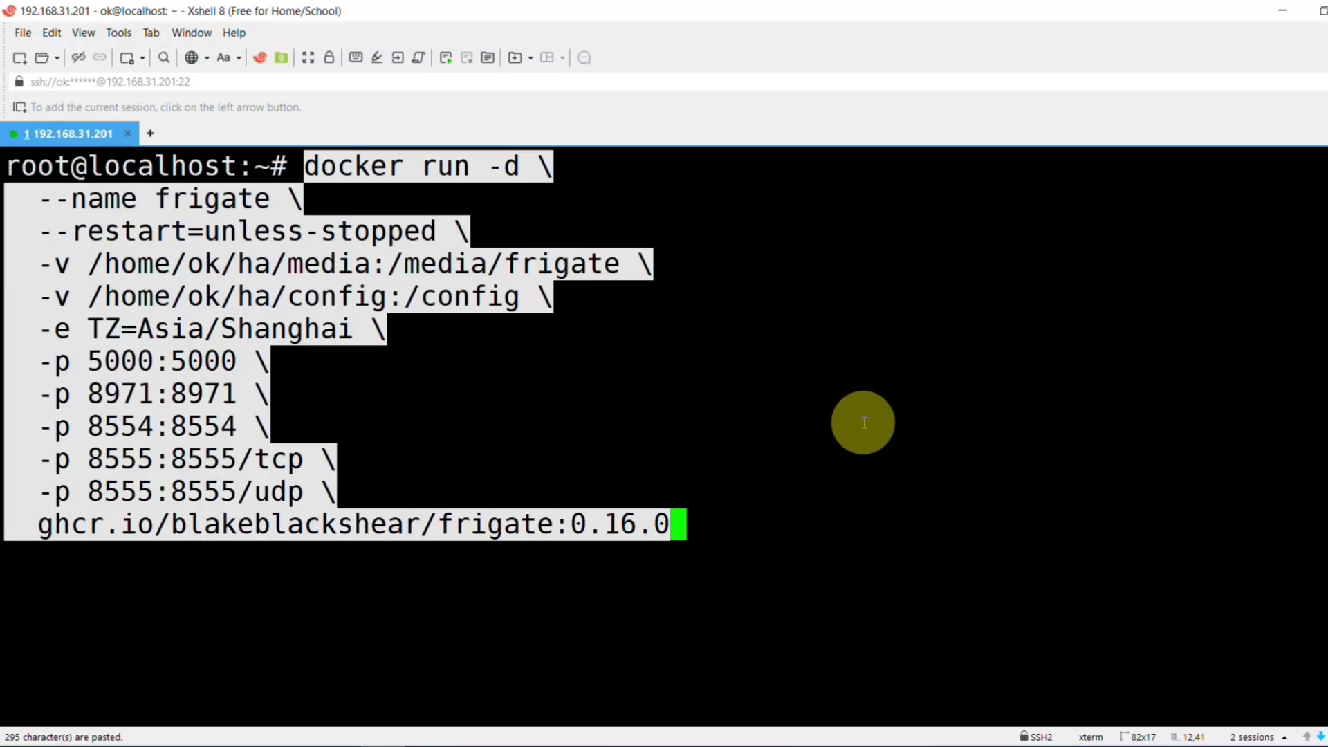
Start the Frigate container, then paste the EMQX broker command exposing ports 1883, 8083 and 8883.
{"action": "left_click", "coordinate": [863, 430]}
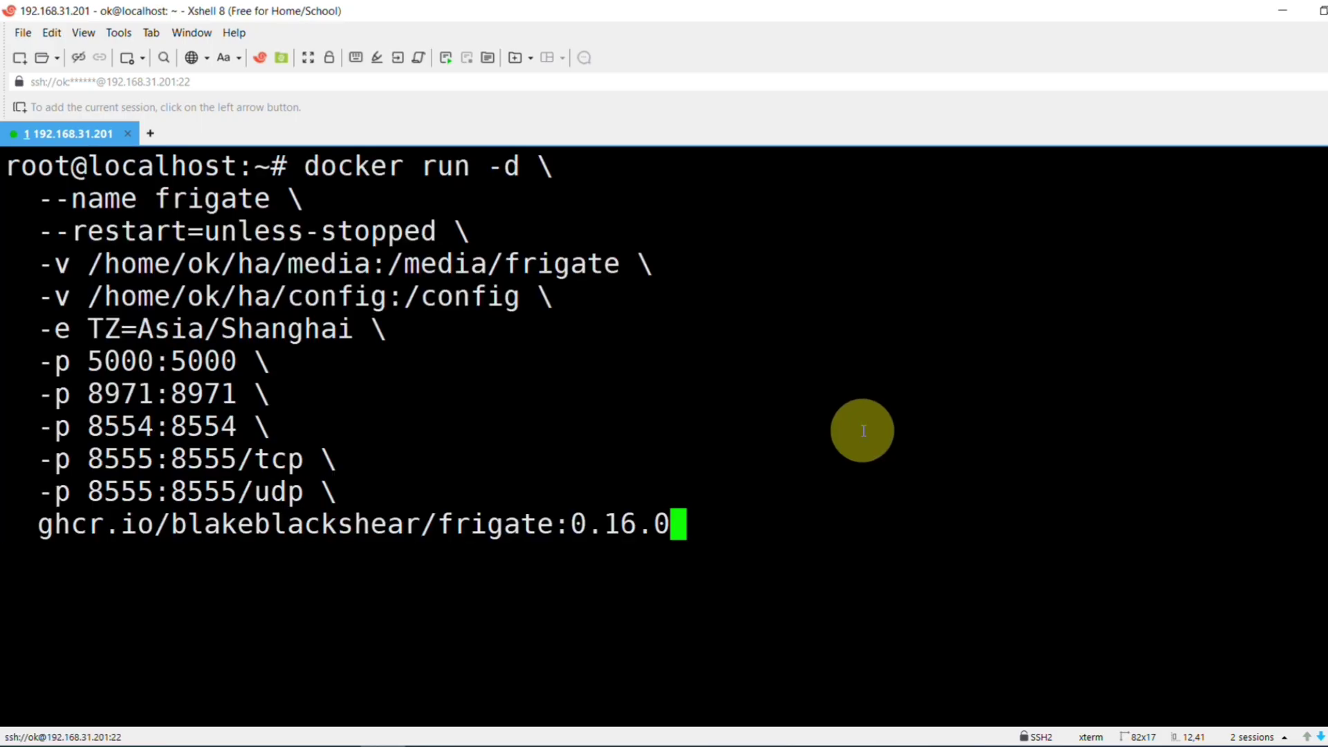
{"action": "key", "text": "Return"}
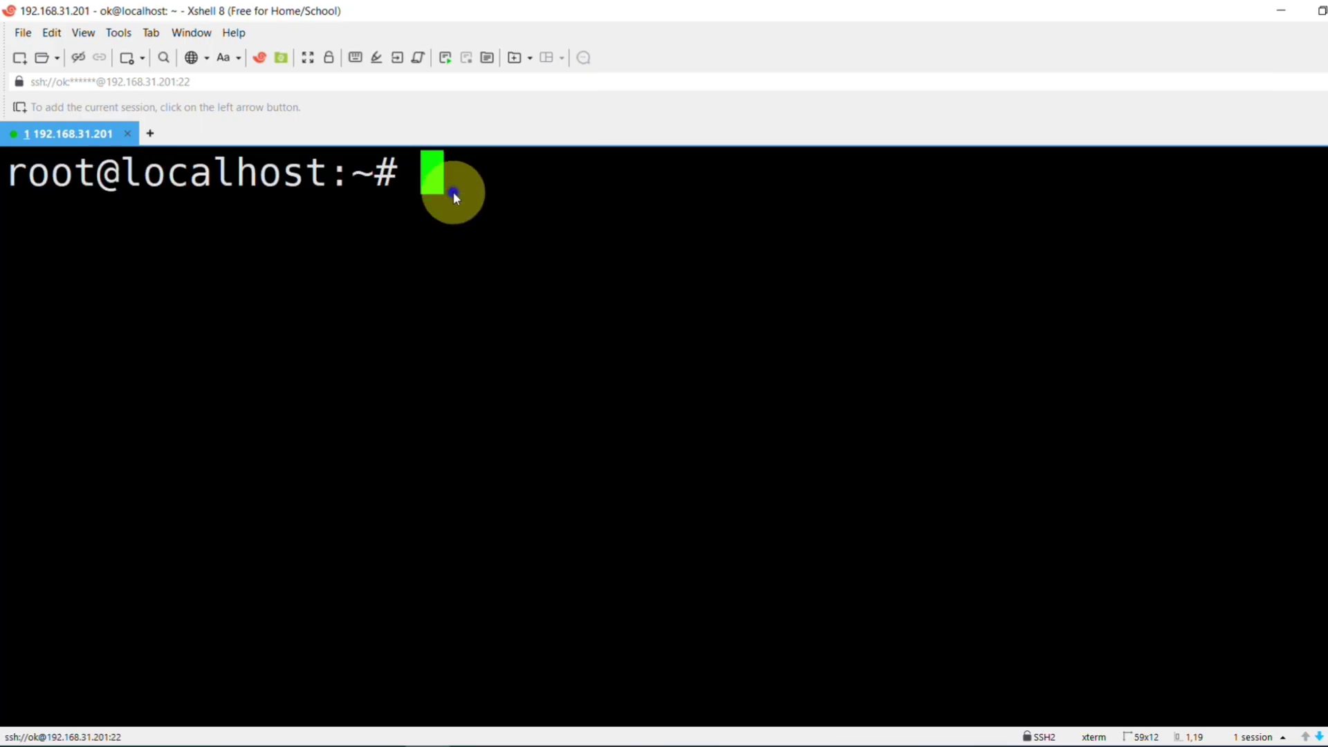
{"action": "right_click", "coordinate": [454, 192]}
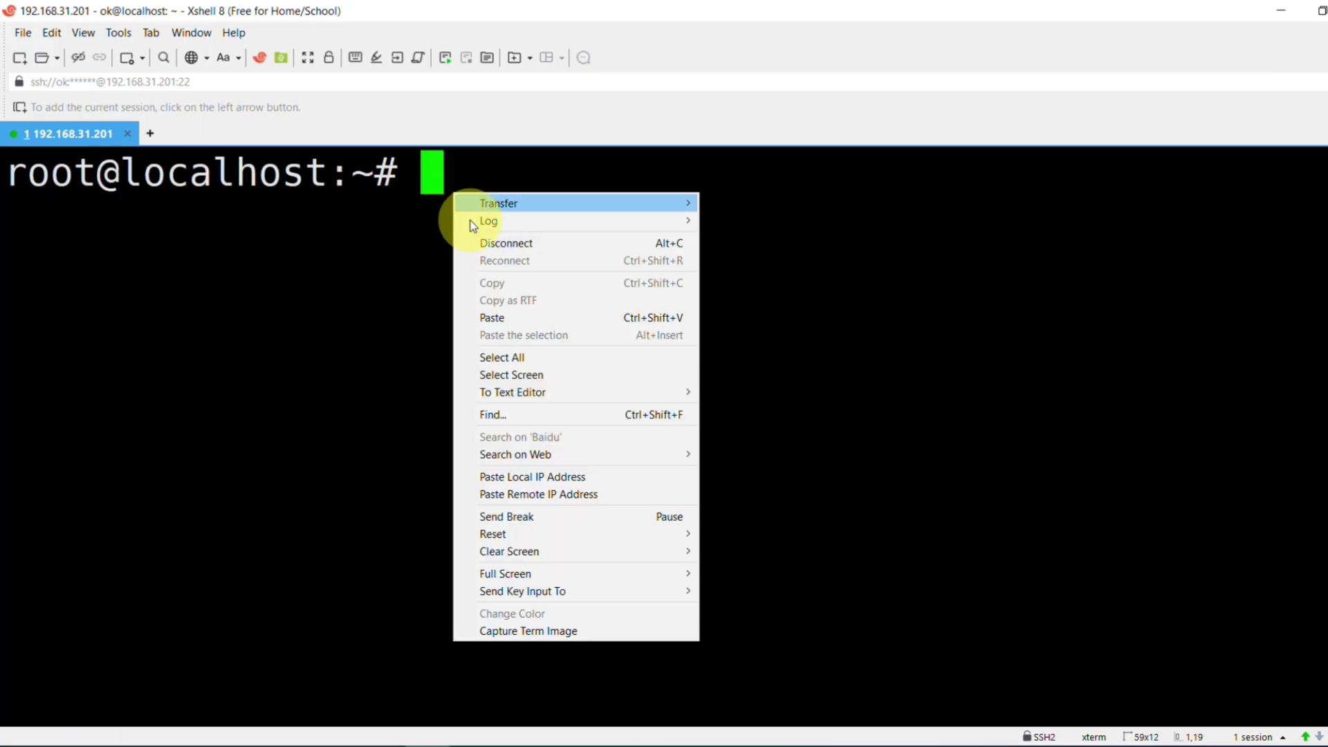
{"action": "left_click", "coordinate": [493, 318]}
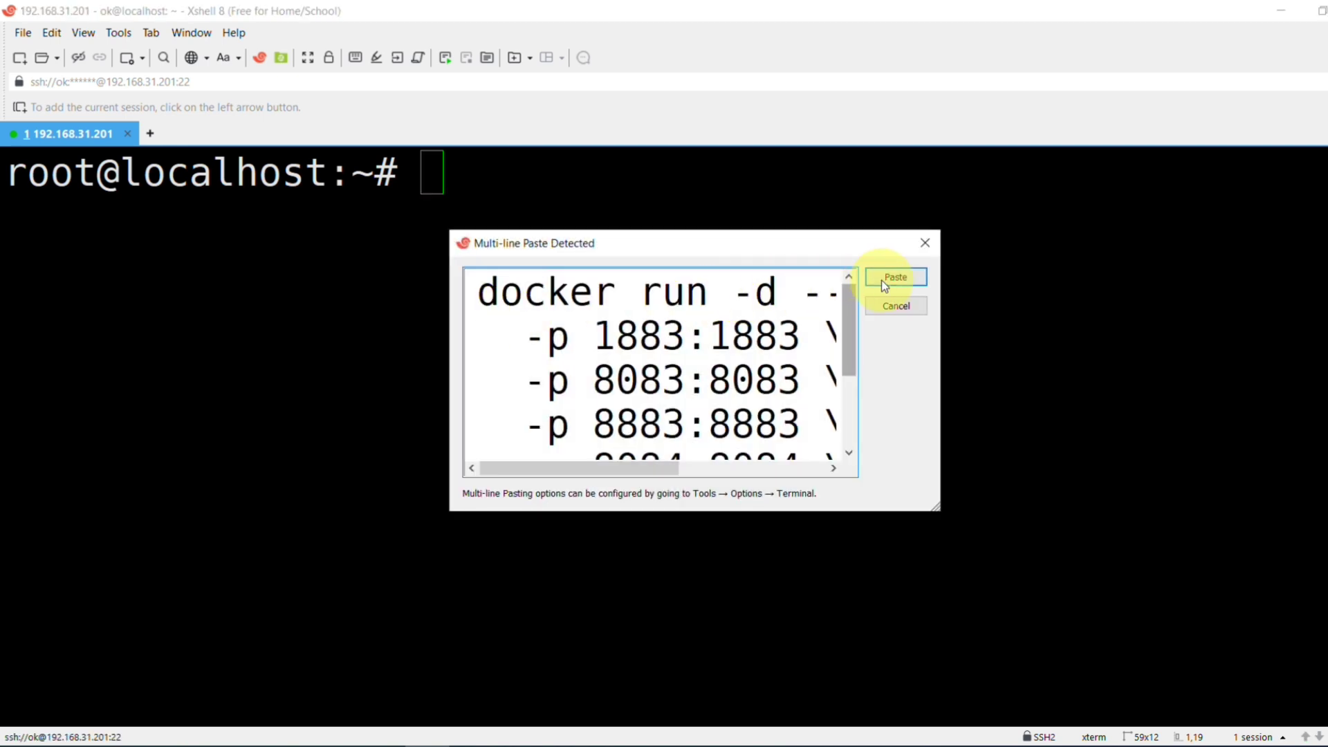
{"action": "left_click", "coordinate": [893, 276]}
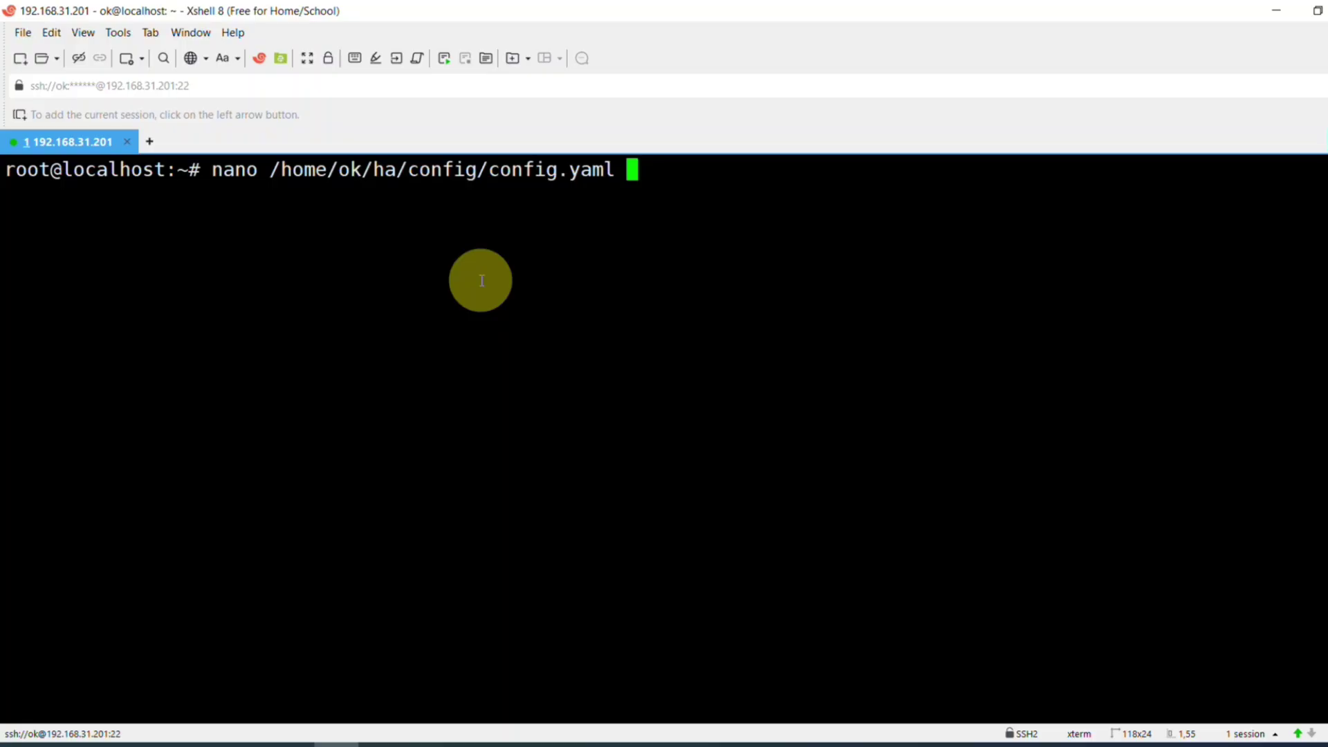
Fill config.yaml with MQTT, record, snapshot, audio and detect settings plus the test_camera RTSP stream.
{"action": "key", "text": "Return"}
{"action": "key", "text": "shift+Insert"}
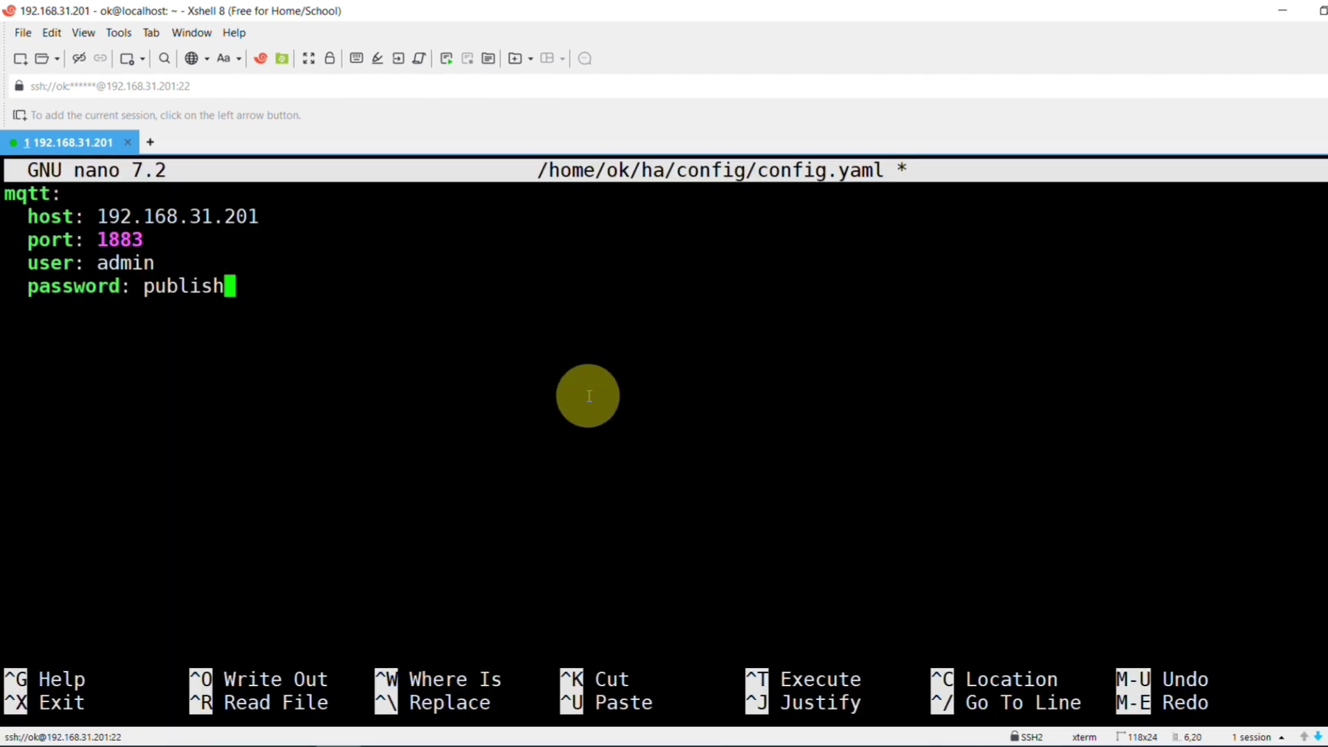
{"action": "type", "text": "record:   enabled: true   retain:     days: 3     mode: motion snapshots:   enabled: true   retain:     default: 30 audio:   enabled: true detect:   enabled: true"}
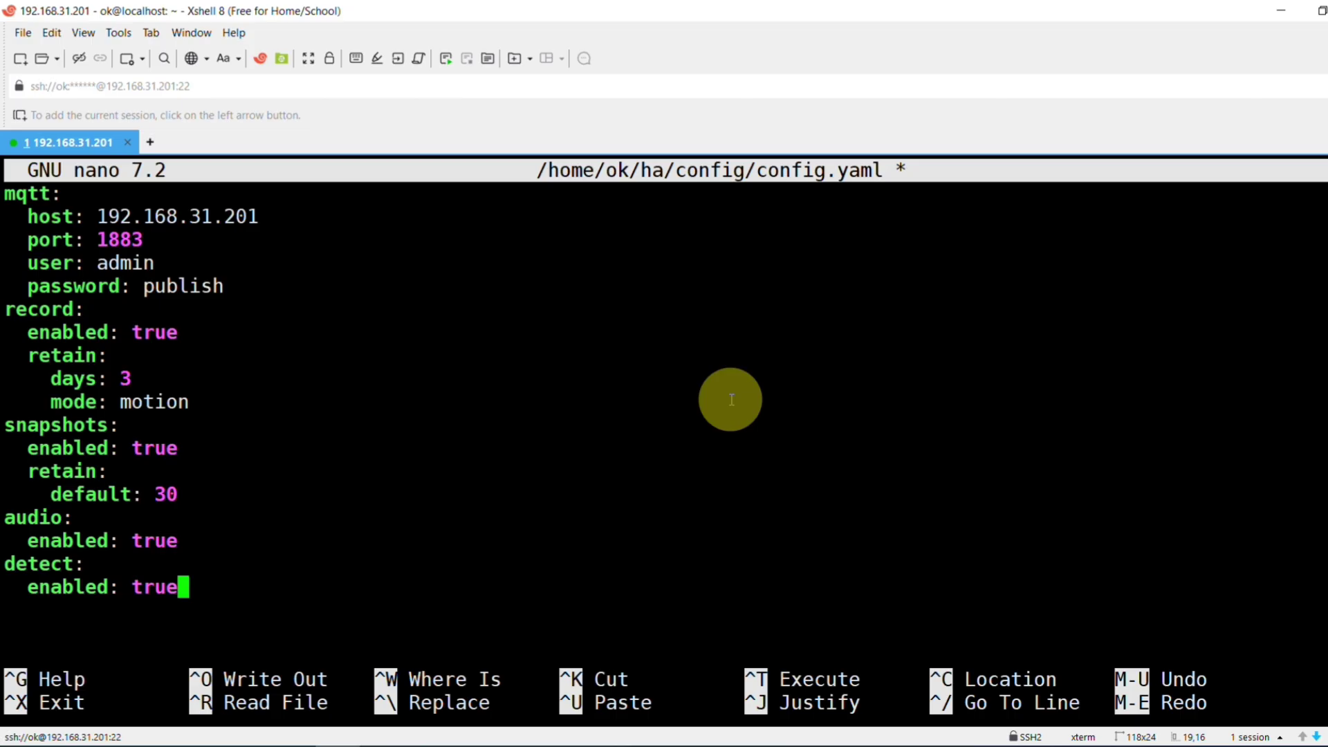
{"action": "key", "text": "shift+Insert"}
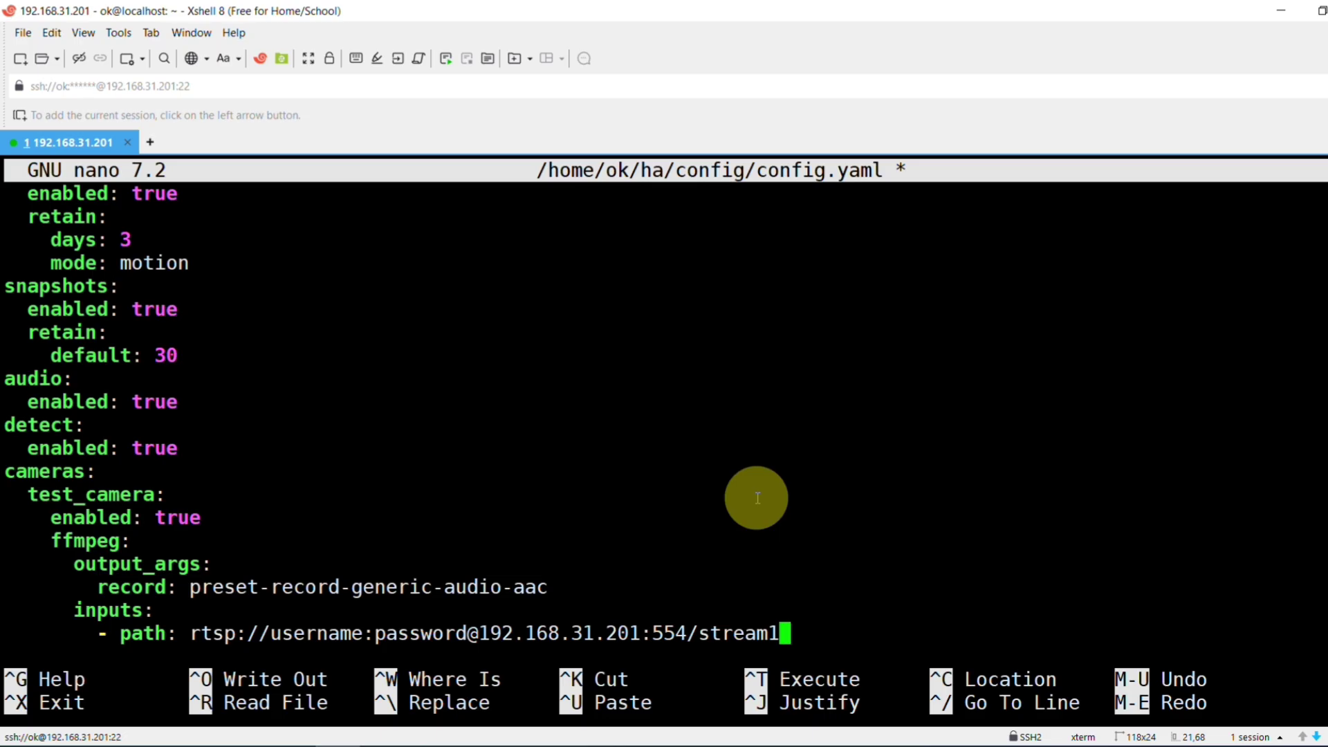
{"action": "type", "text": "roles:             - audio             - record             - detect"}
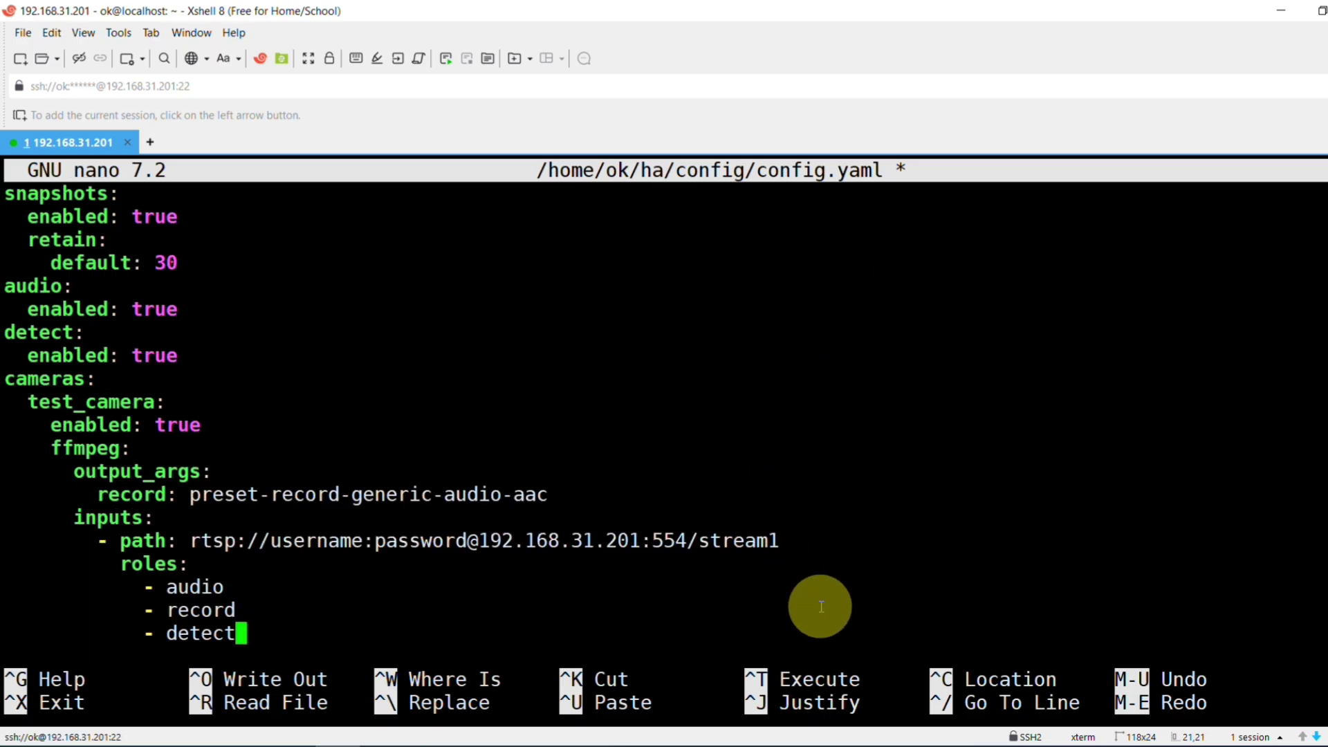
Save config.yaml under the same name and exit nano.
{"action": "key", "text": "ctrl+o"}
{"action": "key", "text": "Return"}
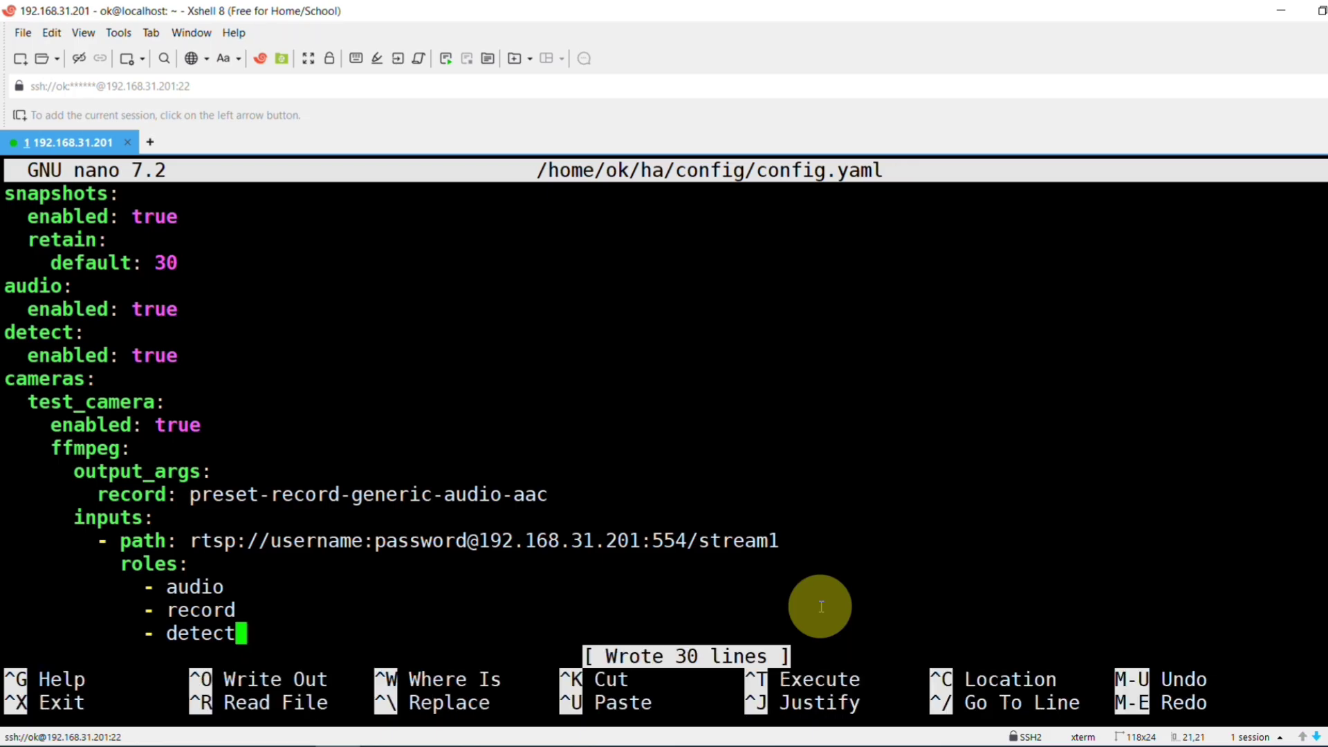
{"action": "key", "text": "ctrl+x"}
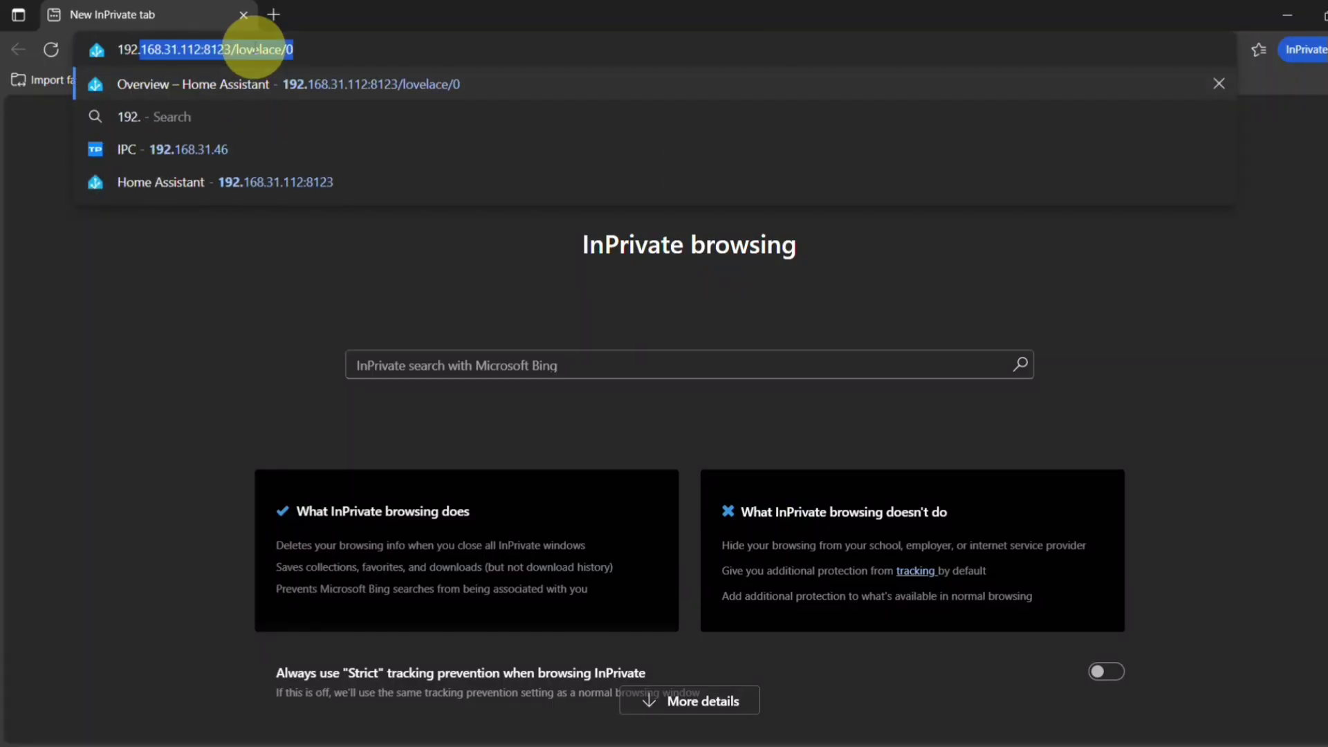
Load the Frigate web interface at 192.168.31.201:5000 in the browser.
{"action": "type", "text": "168.31."}
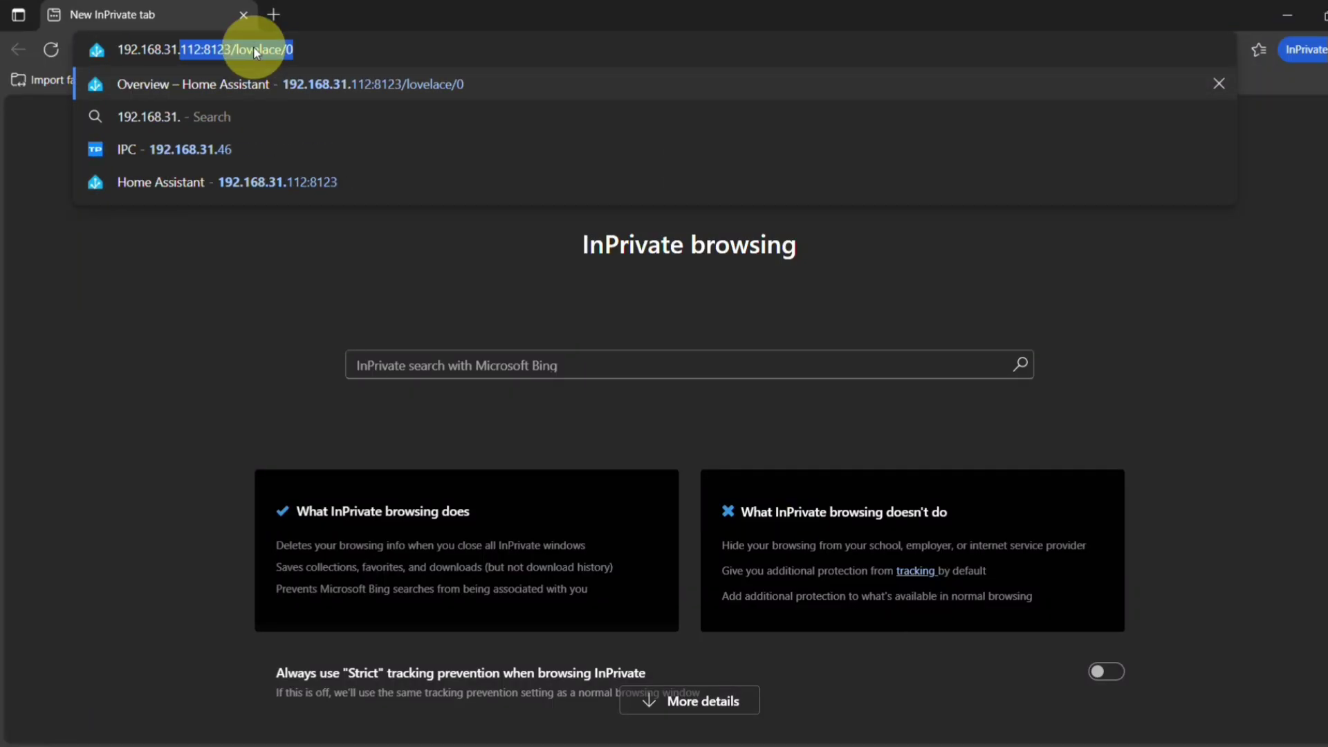
{"action": "type", "text": "201:5000"}
{"action": "key", "text": "Return"}
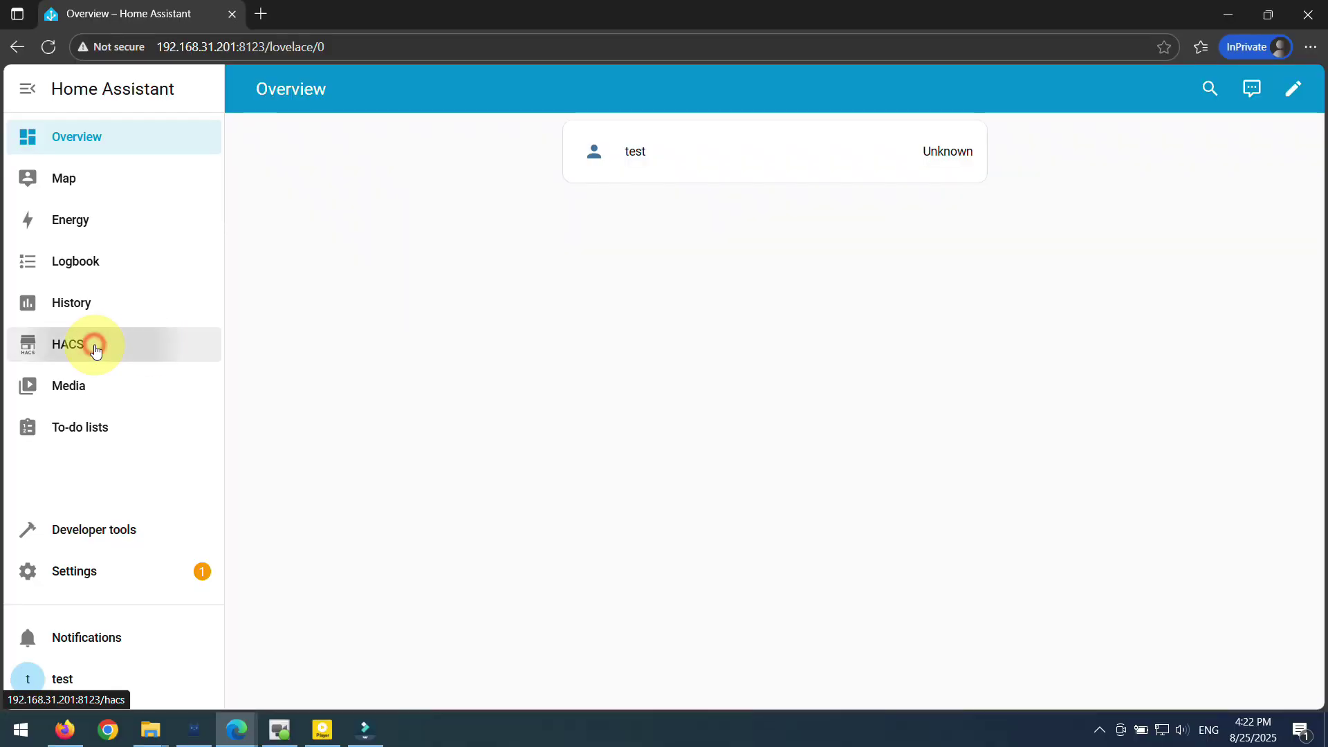
Search HACS for 'frigate' and download the Frigate integration.
{"action": "left_click", "coordinate": [92, 344]}
{"action": "left_click", "coordinate": [463, 134]}
{"action": "type", "text": "frigate"}
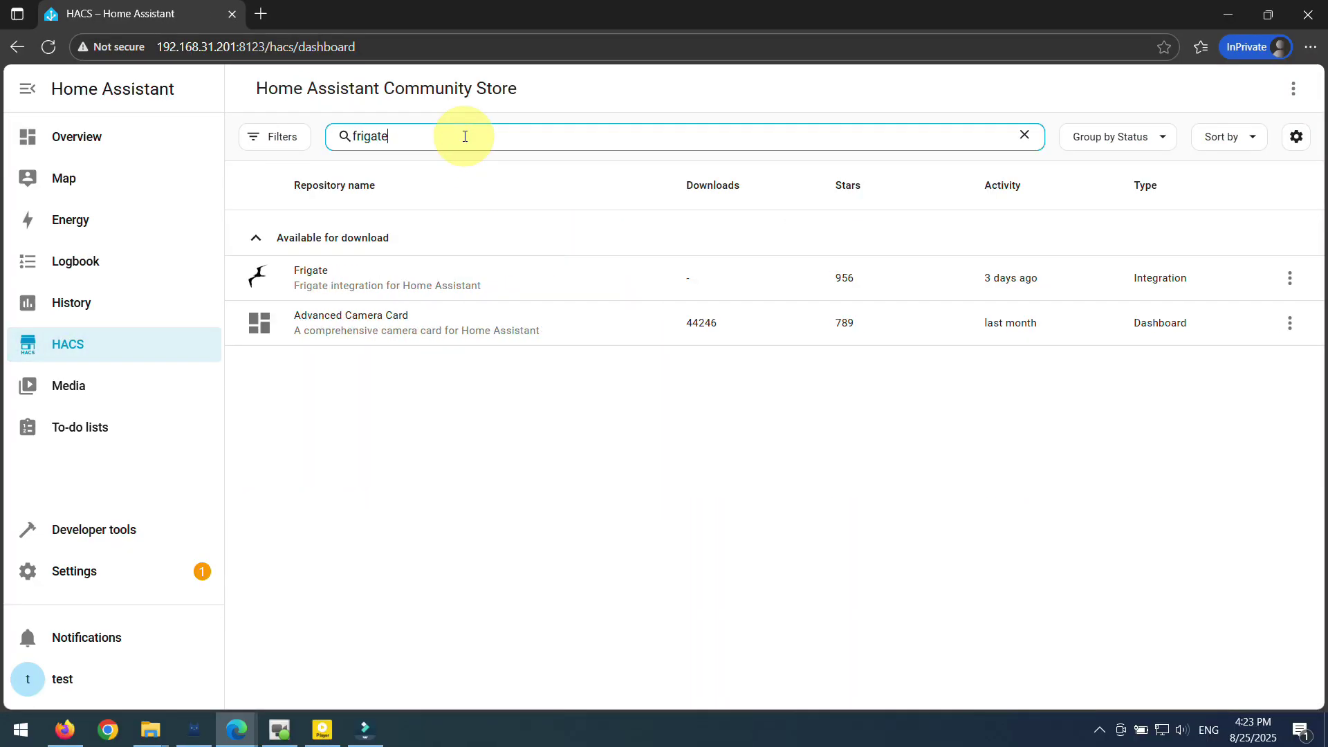
{"action": "left_click", "coordinate": [384, 283]}
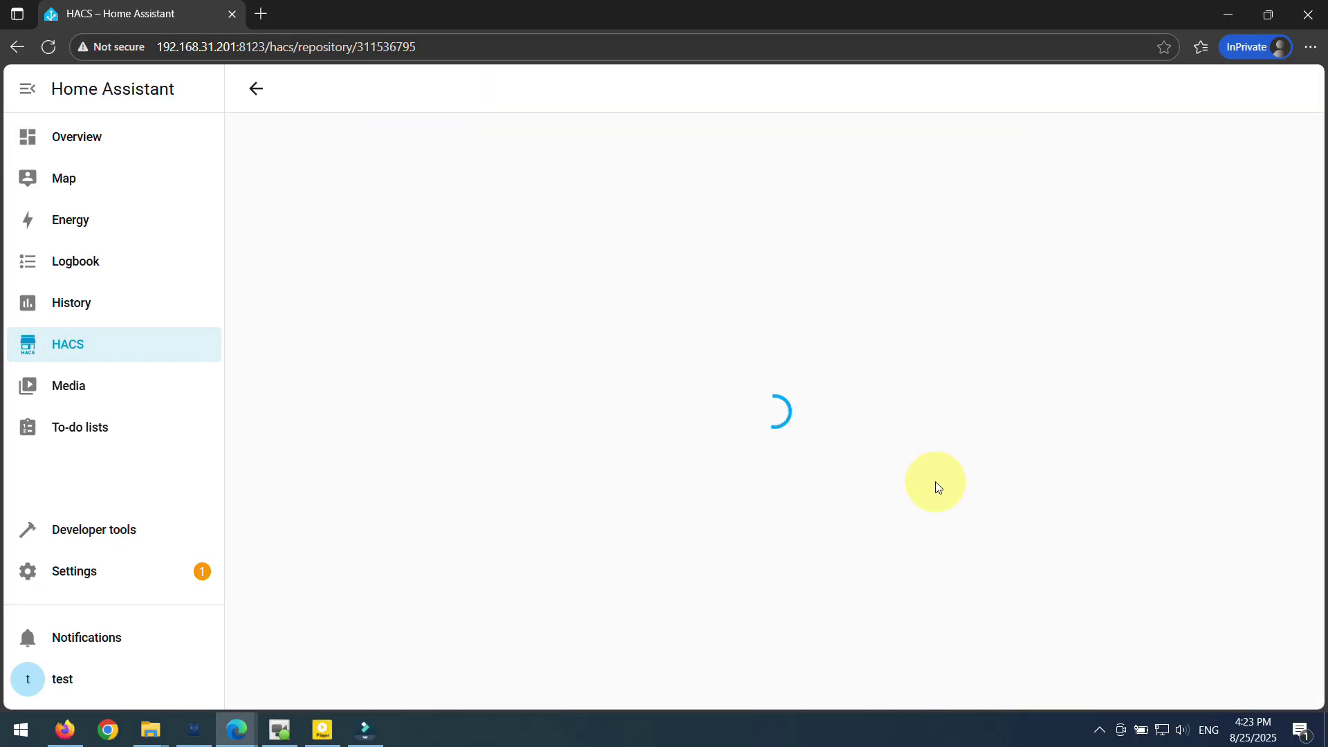
{"action": "left_click", "coordinate": [1245, 676]}
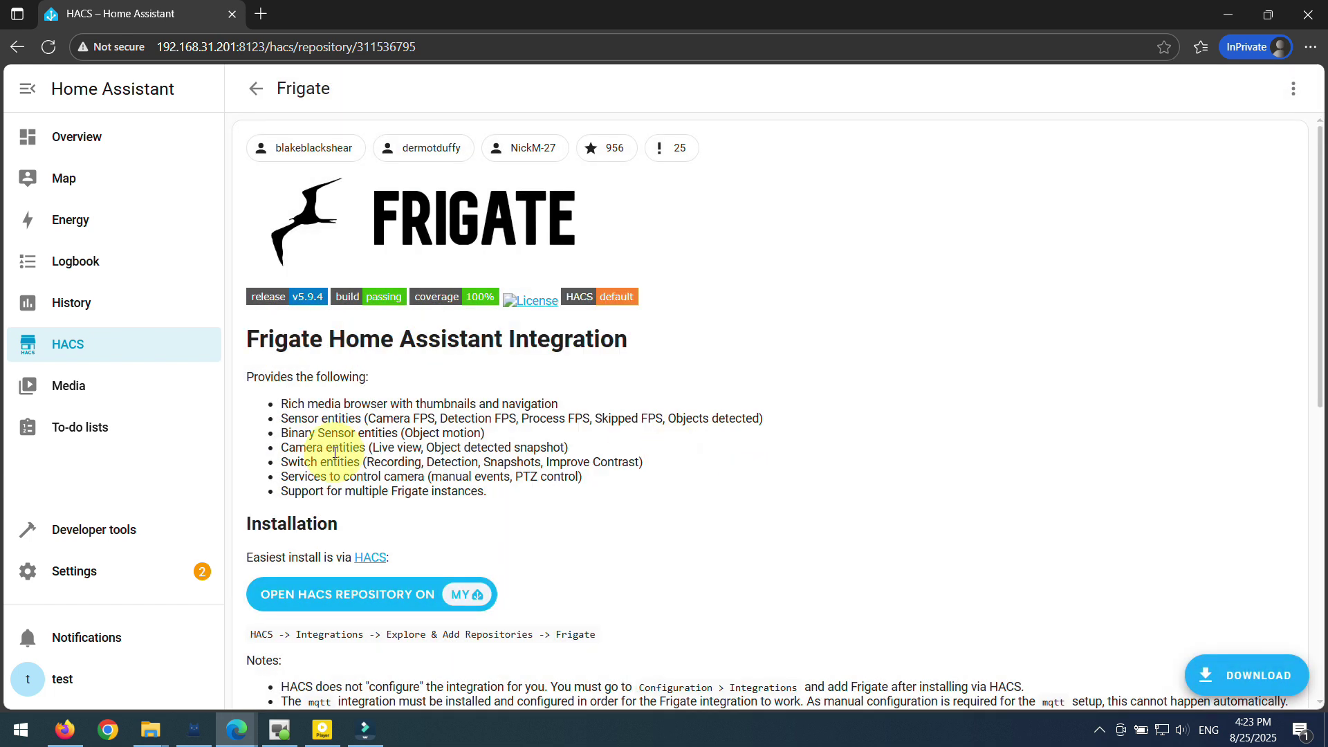
Restart Home Assistant fully from Developer tools.
{"action": "left_click", "coordinate": [103, 533]}
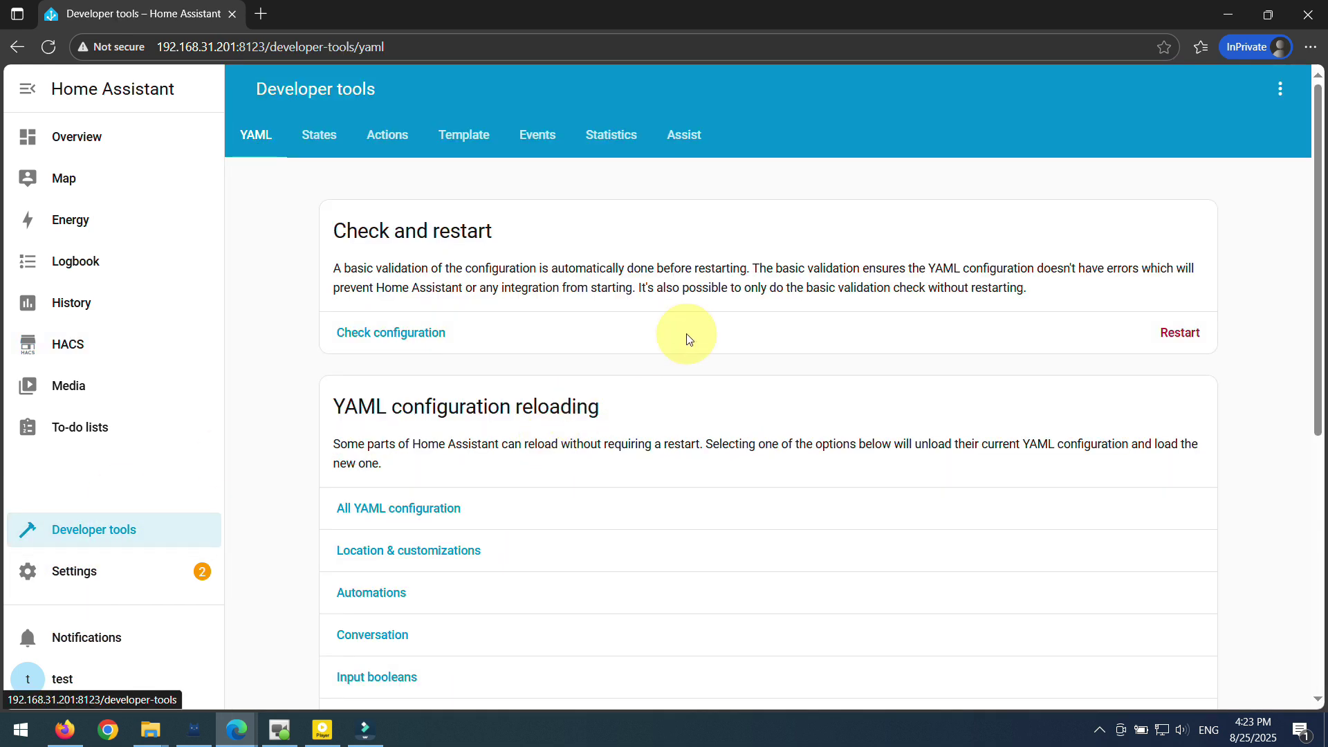
{"action": "left_click", "coordinate": [1160, 352]}
{"action": "left_click", "coordinate": [732, 394]}
{"action": "left_click", "coordinate": [776, 436]}
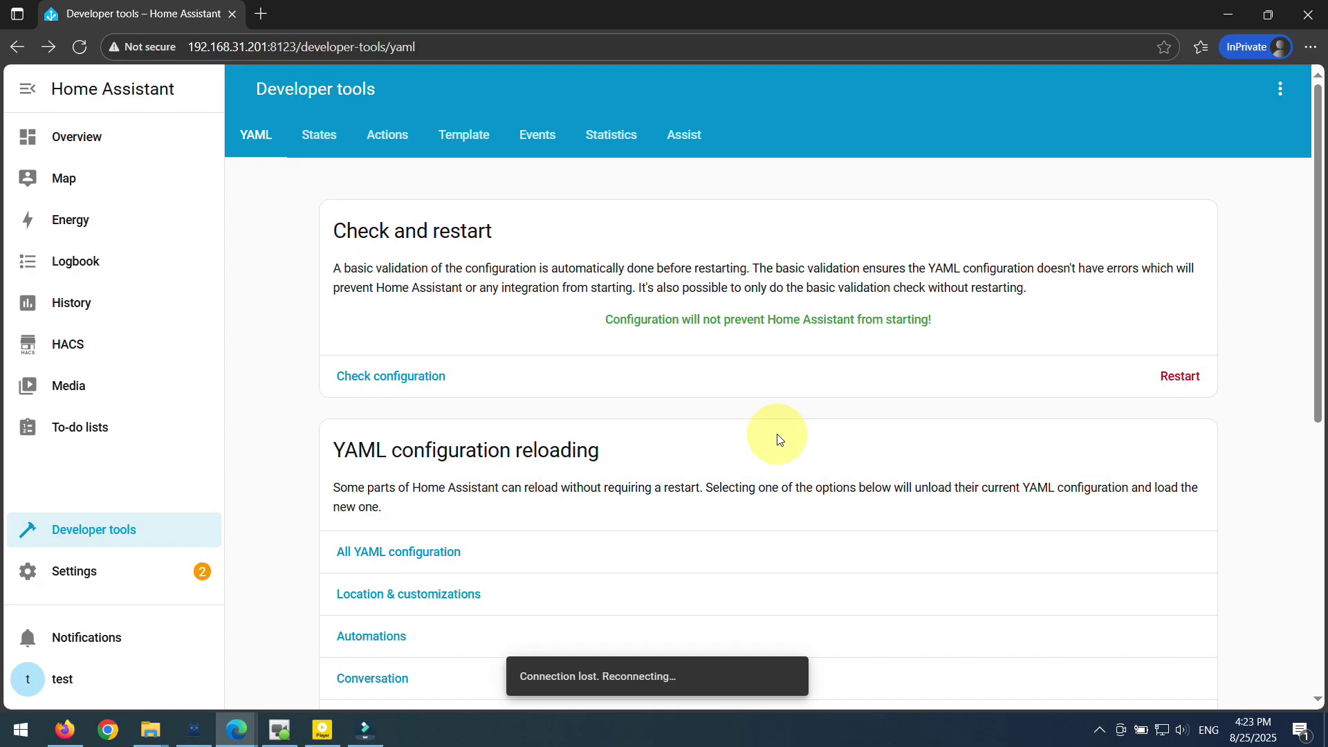
{"action": "left_click", "coordinate": [87, 572]}
{"action": "left_click", "coordinate": [701, 385]}
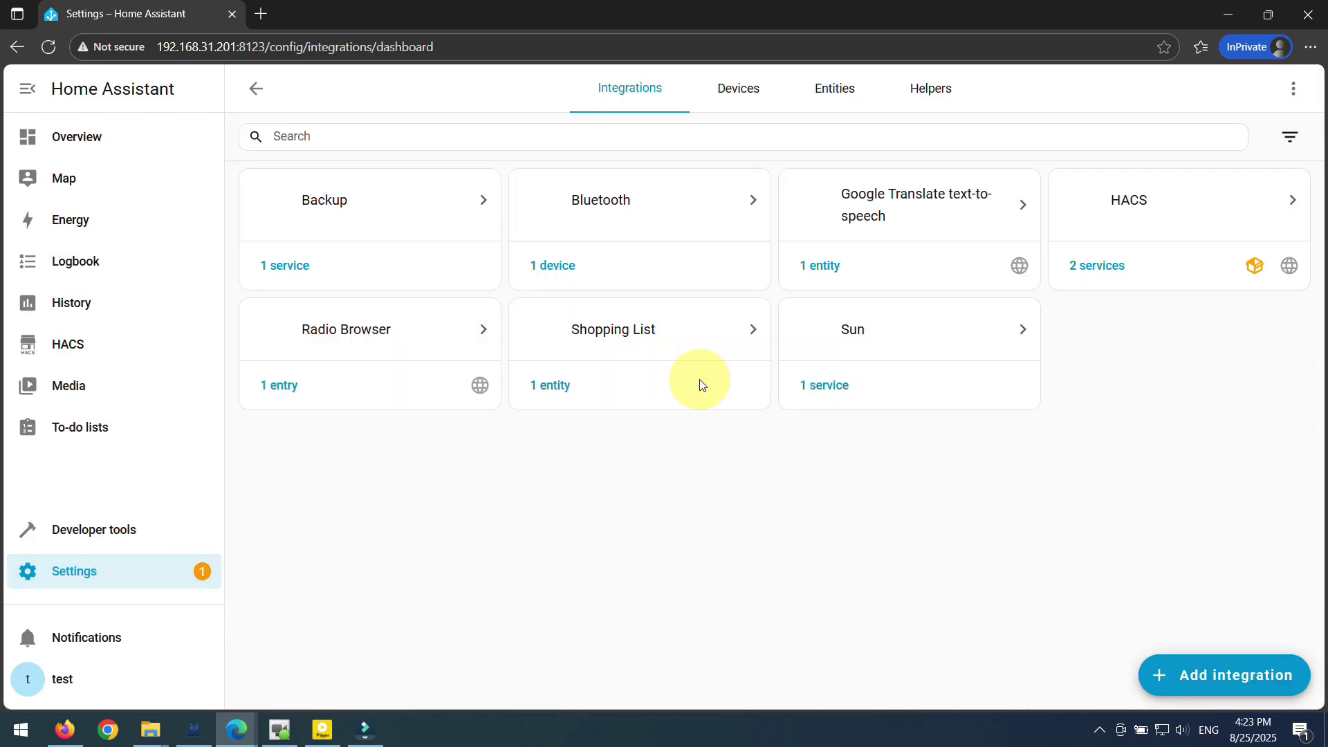
{"action": "left_click", "coordinate": [1216, 690]}
{"action": "type", "text": "frig"}
{"action": "left_click", "coordinate": [575, 263]}
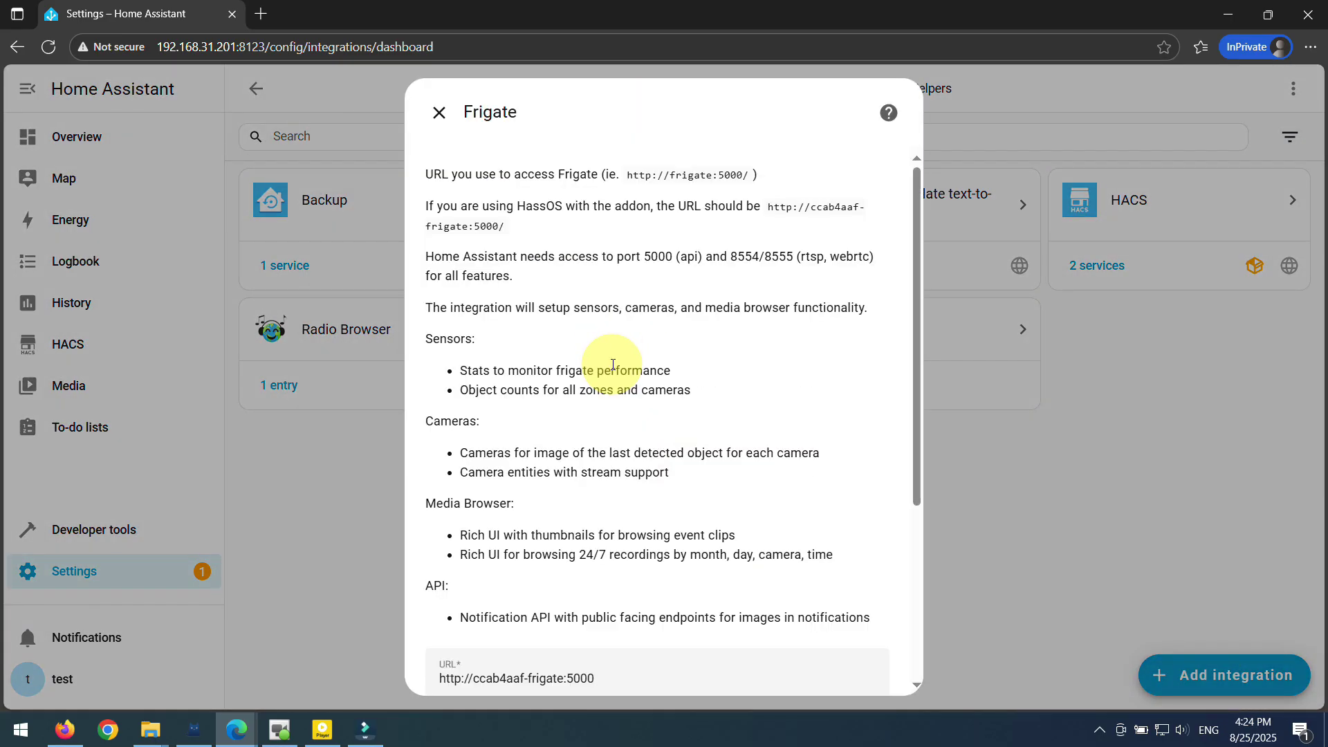
{"action": "scroll", "coordinate": [622, 401], "scroll_direction": "down", "scroll_amount": 5}
{"action": "left_click_drag", "start_coordinate": [561, 406], "coordinate": [401, 404]}
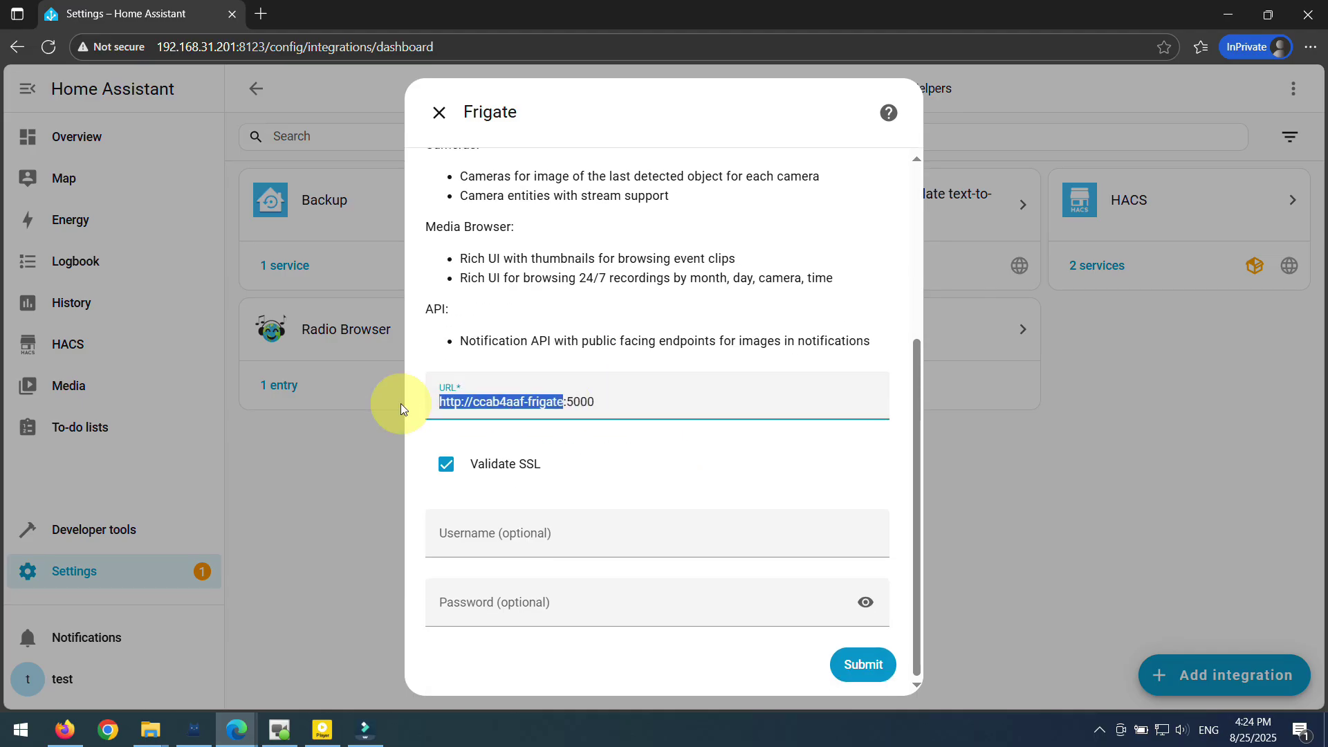
{"action": "type", "text": "http://192.168.31.201:"}
{"action": "left_click", "coordinate": [865, 666]}
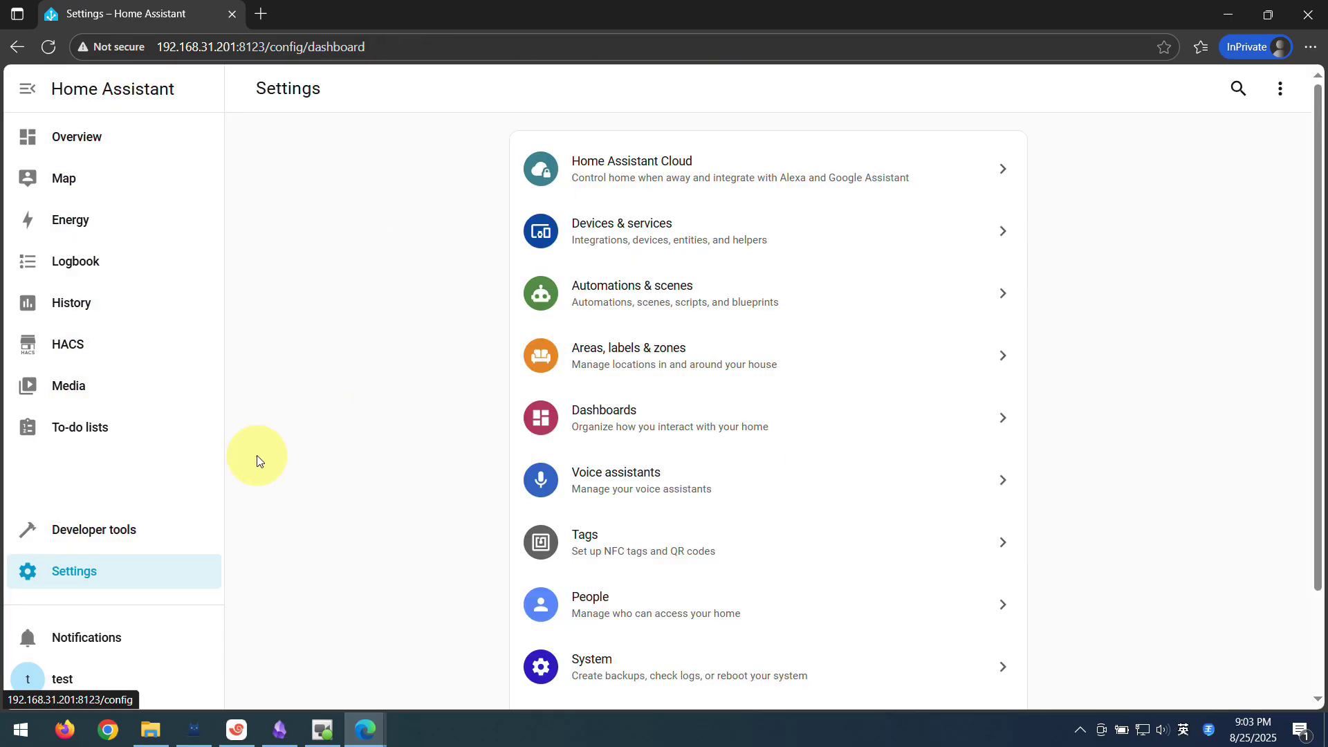
Add the MQTT integration for broker 192.168.31.201, port 1883, entering the login credentials.
{"action": "left_click", "coordinate": [593, 231]}
{"action": "left_click", "coordinate": [1165, 673]}
{"action": "type", "text": "mqtt"}
{"action": "left_click", "coordinate": [664, 270]}
{"action": "left_click", "coordinate": [623, 199]}
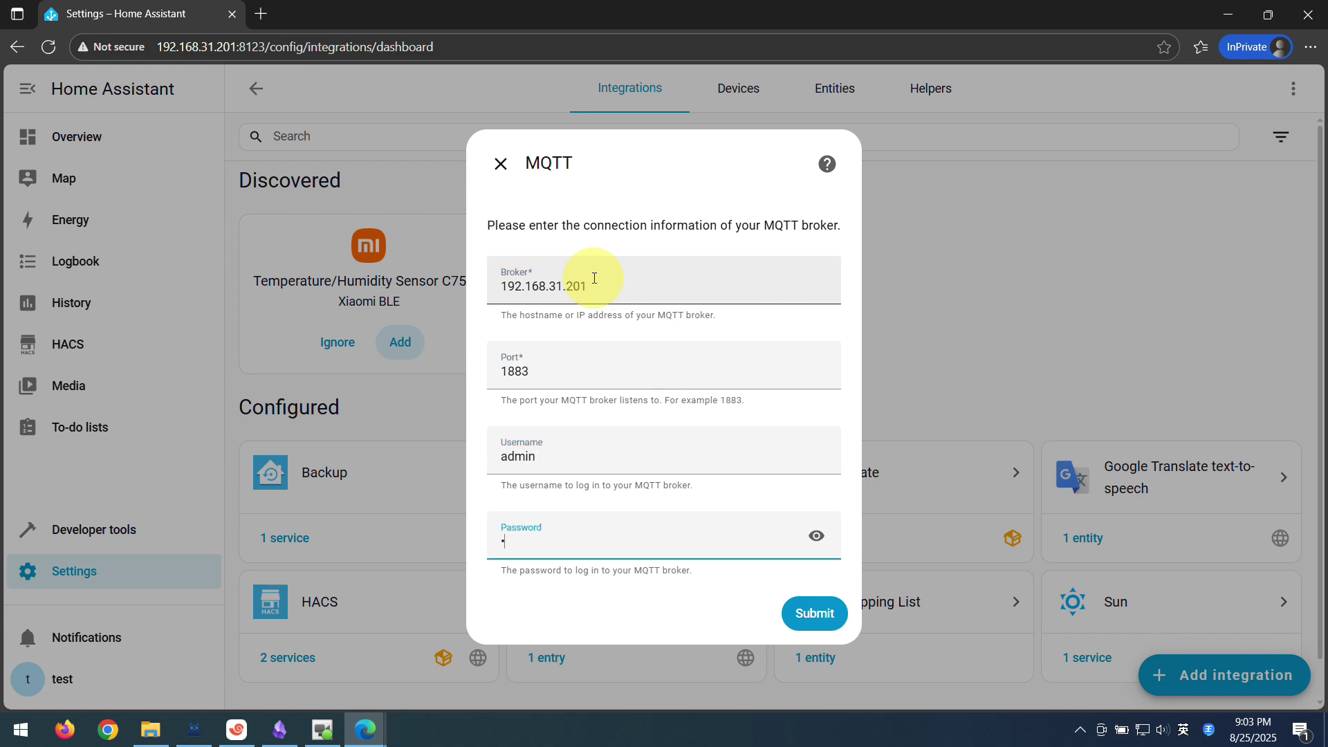
{"action": "type", "text": "6"}
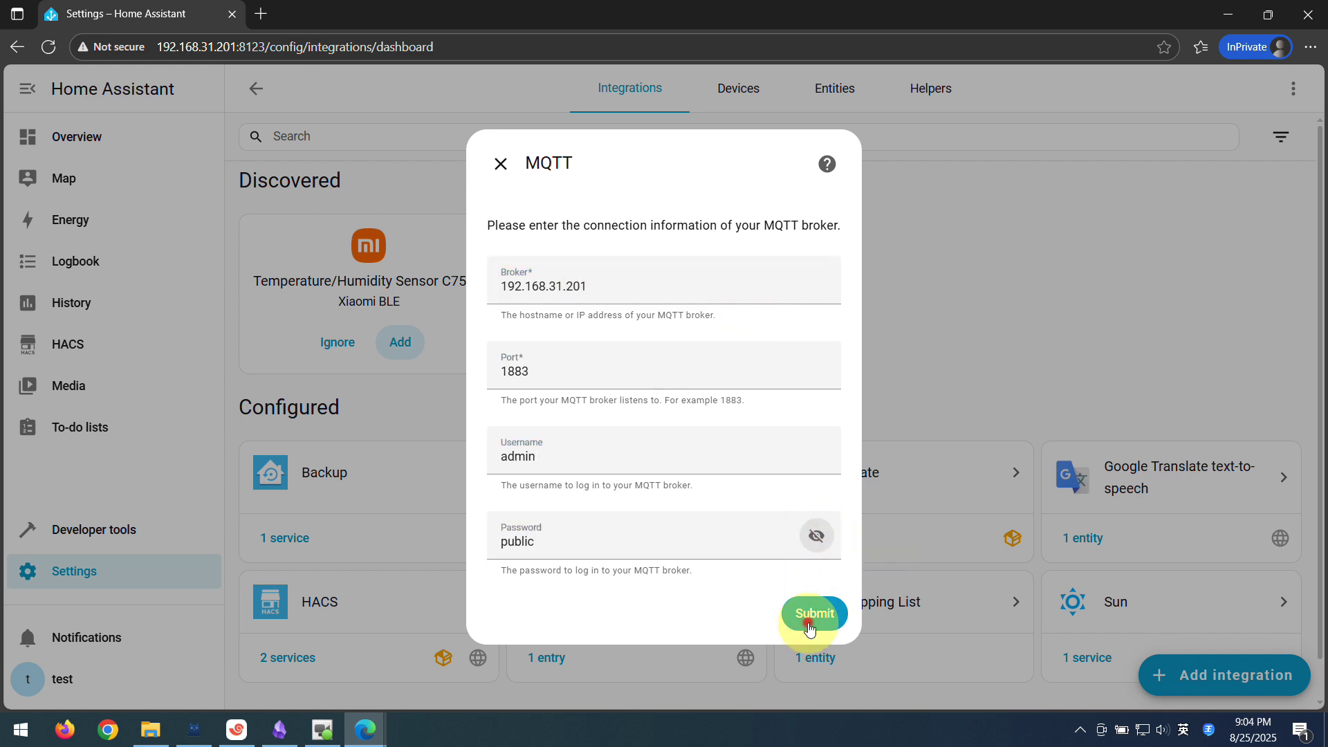
{"action": "left_click", "coordinate": [789, 449]}
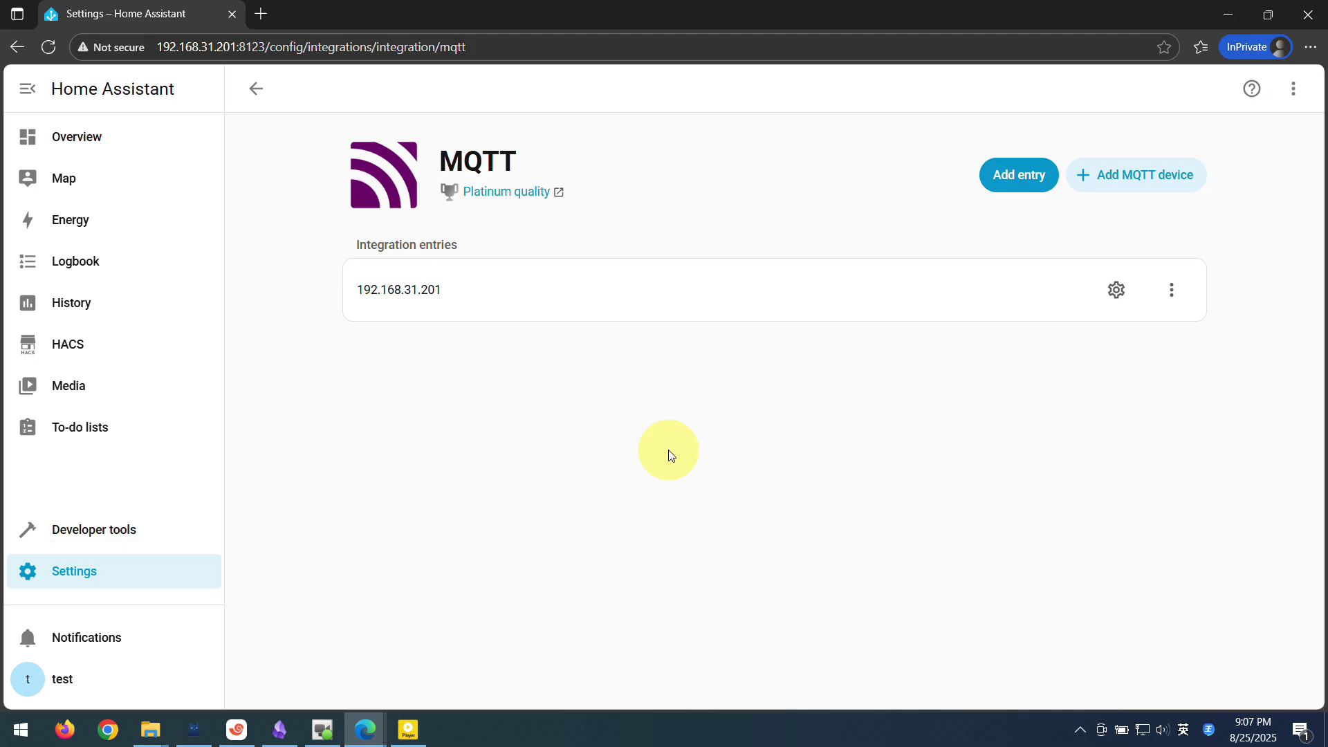
Show the Overview dashboard with the Test Camera count, occupancy, motion and sound sensors.
{"action": "left_click", "coordinate": [108, 138]}
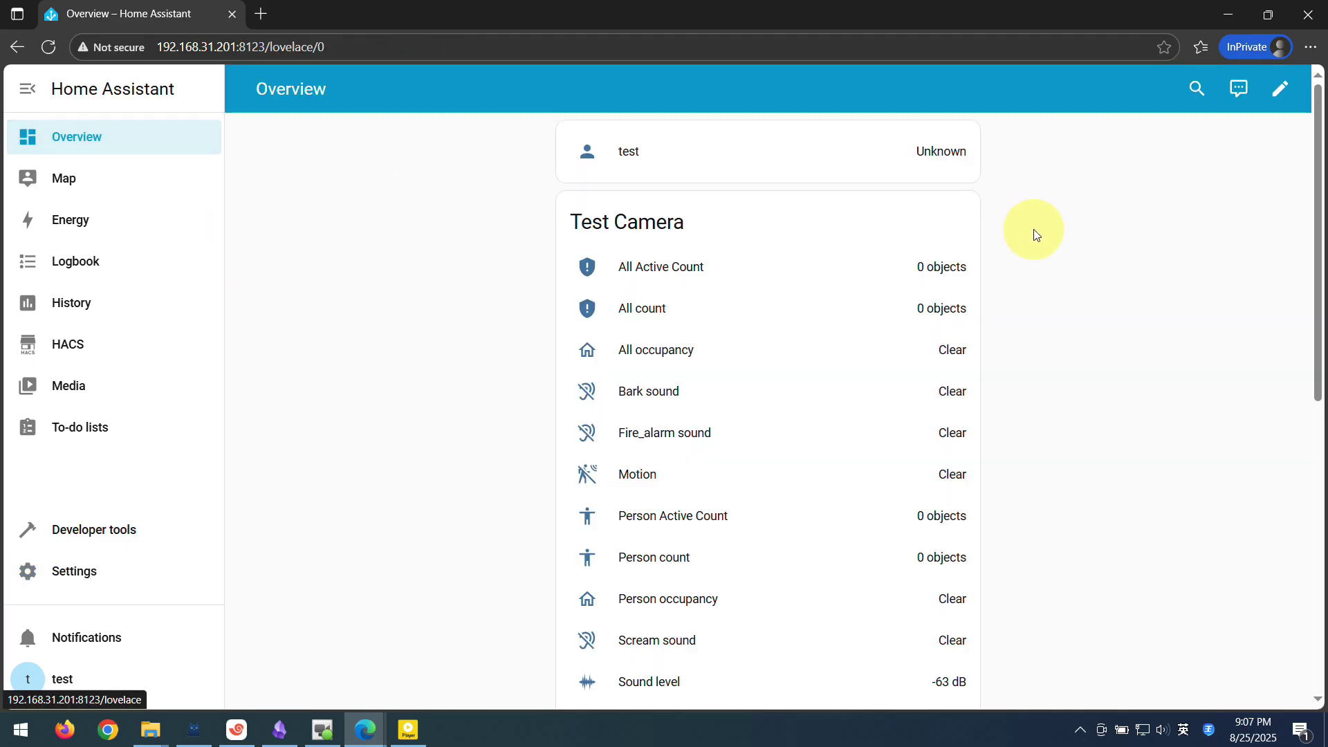